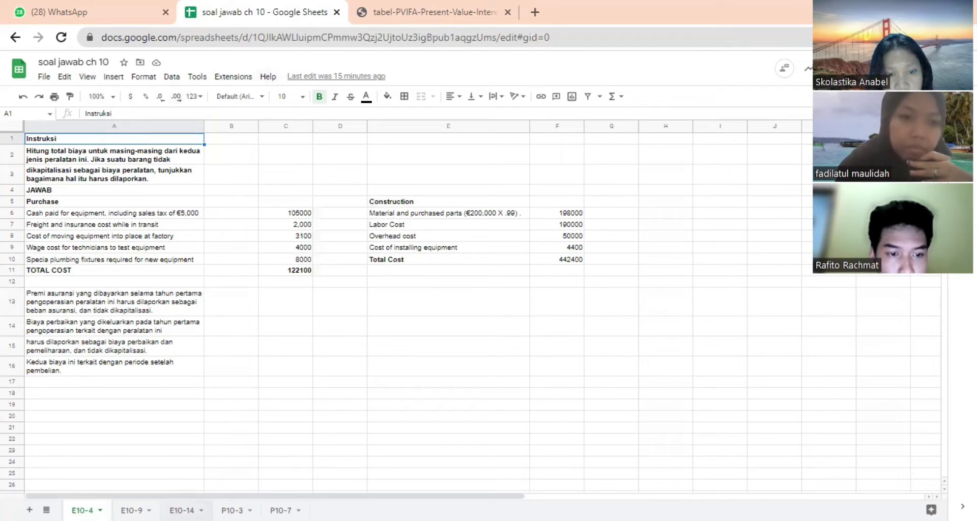
# Open the E10-9 sheet and widen column A so the "pendapatan bunga" label fits
pyautogui.click(133, 510)
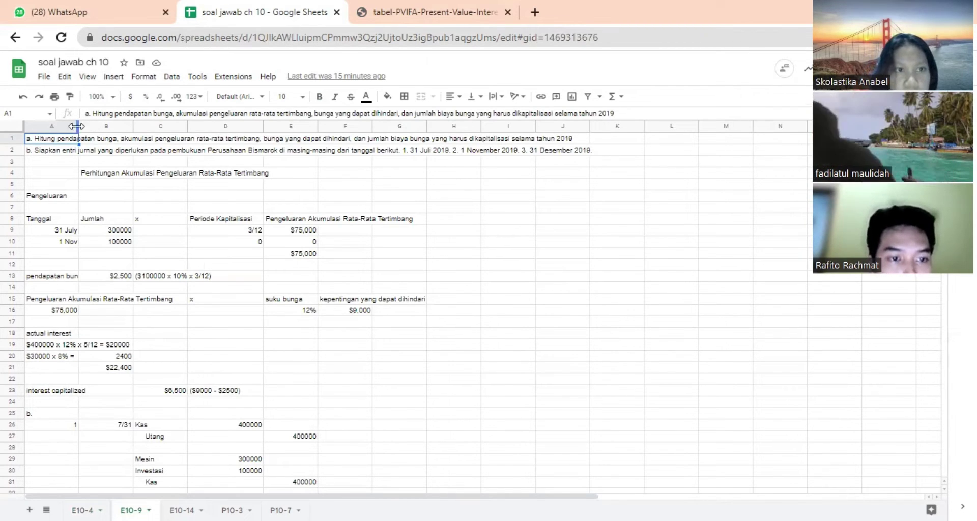
pyautogui.moveTo(77, 126); pyautogui.dragTo(99, 126)
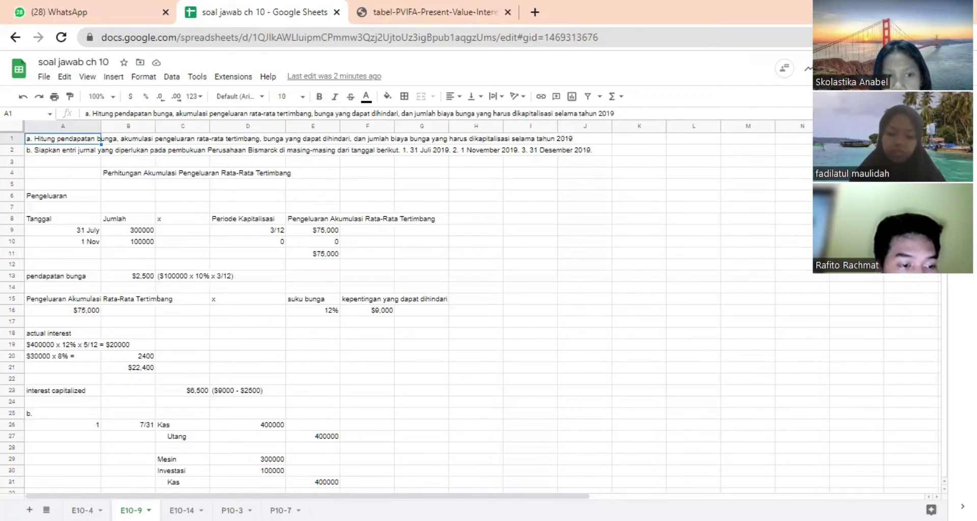
# Review the actual interest, interest capitalized and part b journal entries on the E10-9 sheet
pyautogui.scroll(-6, 458, 305)
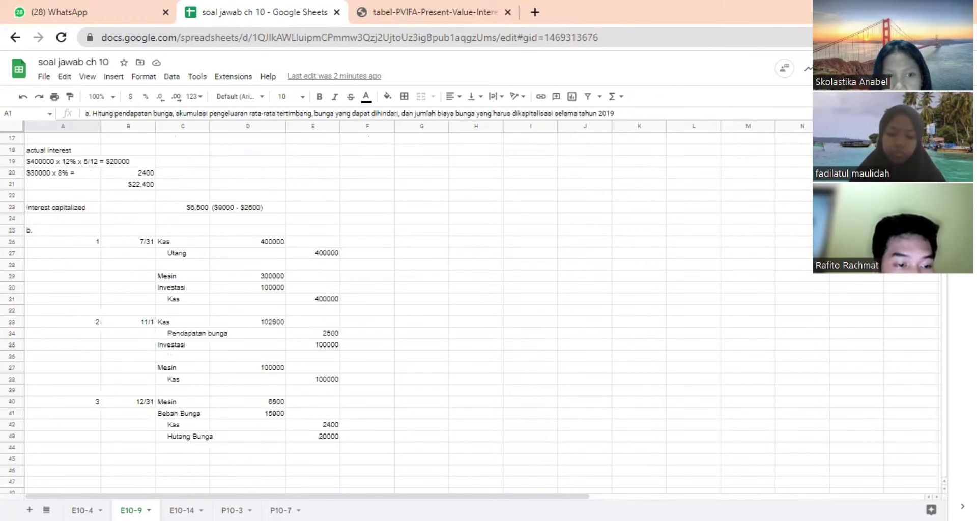
pyautogui.scroll(3, 457, 305)
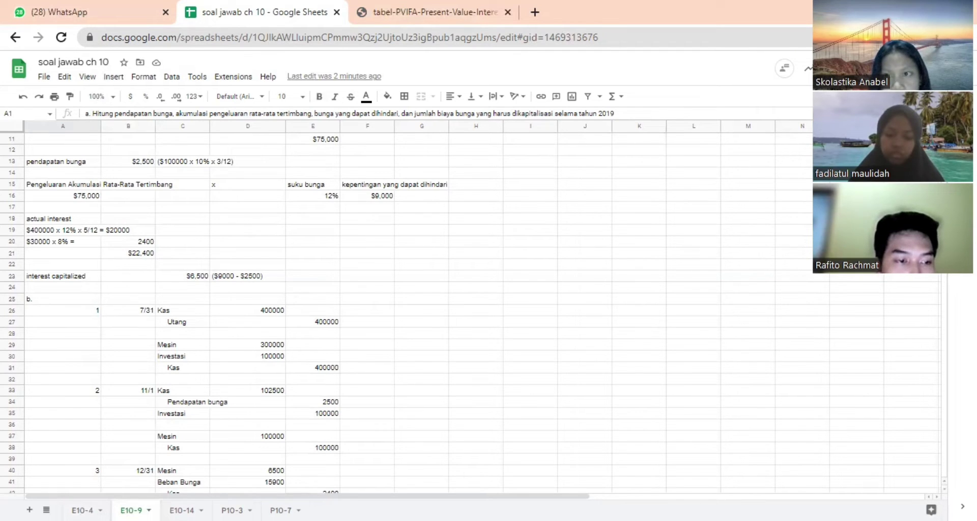
pyautogui.scroll(-9, 478, 306)
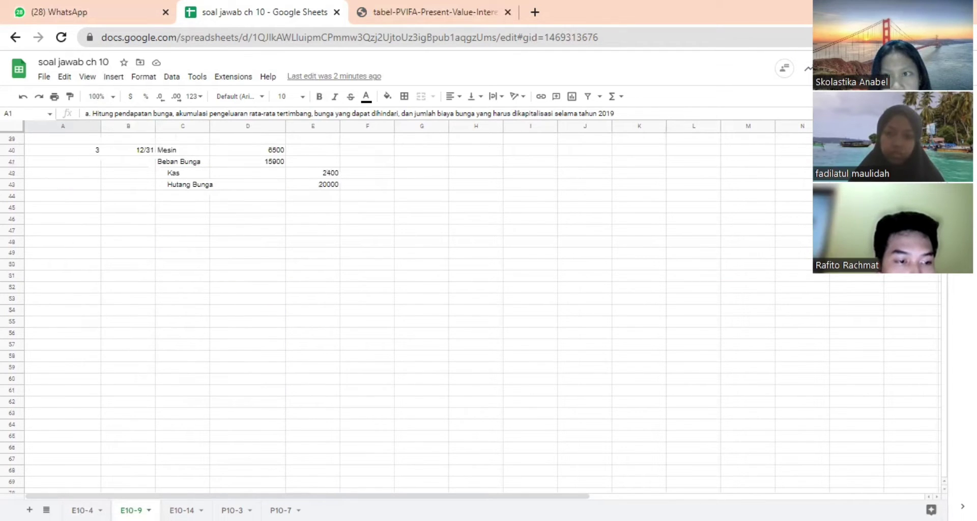
pyautogui.scroll(6, 479, 305)
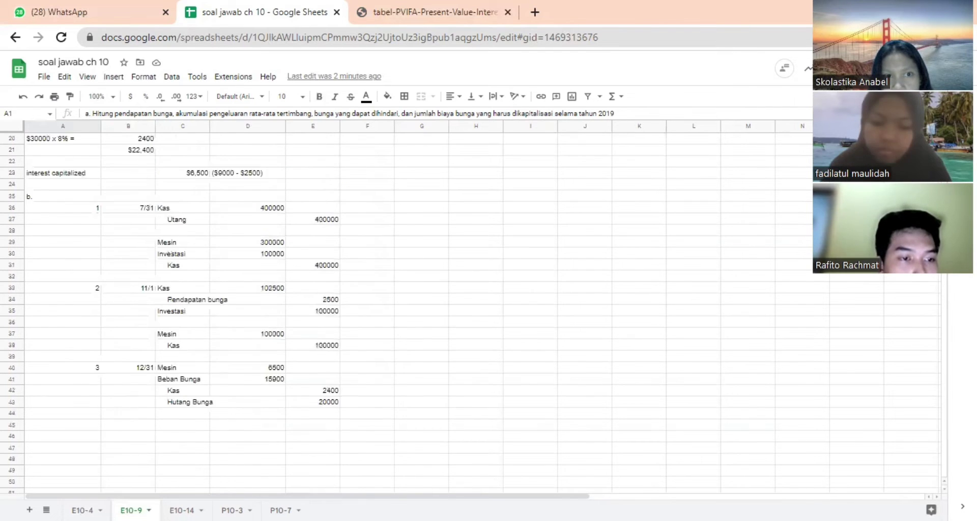
pyautogui.scroll(2, 479, 306)
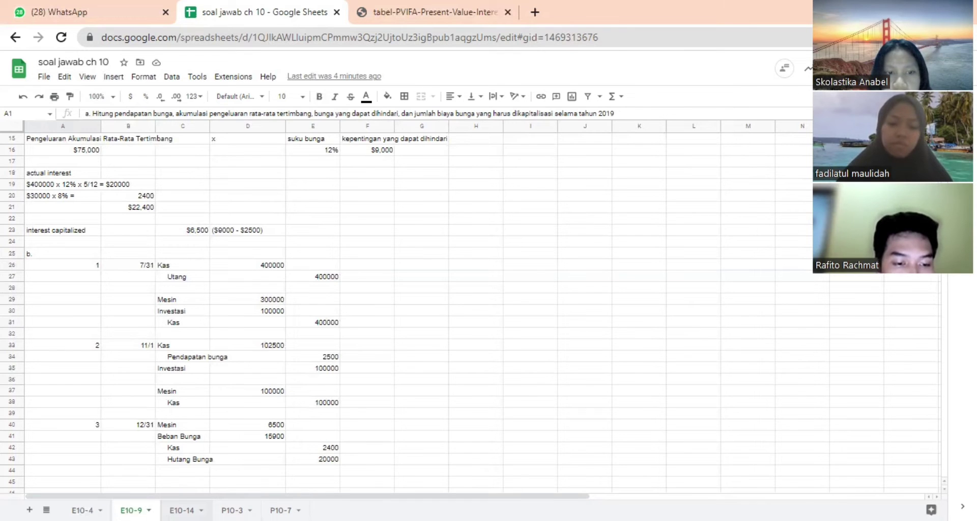
# Open the E10-14 sheet and inspect the formulas for peralatan in part a and beban bunga and wesel bayar in part b
pyautogui.click(182, 510)
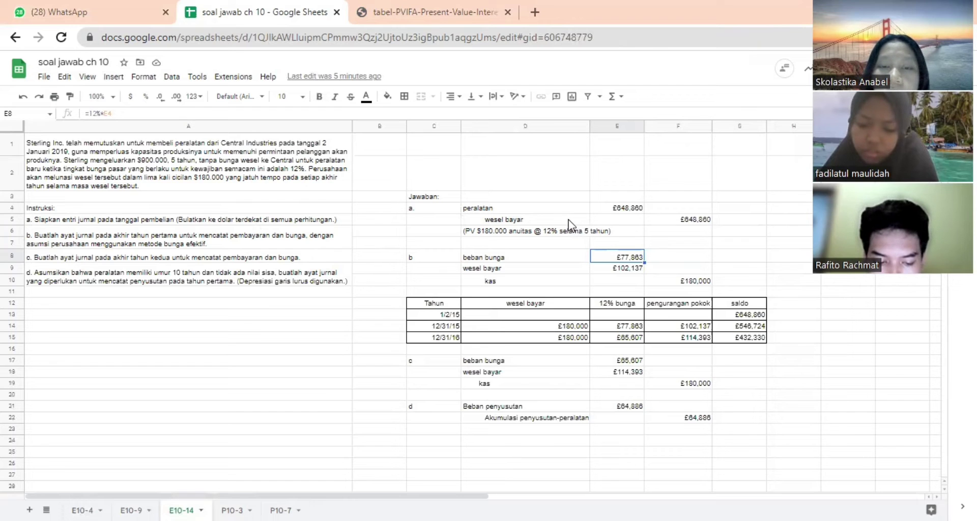
pyautogui.click(621, 210)
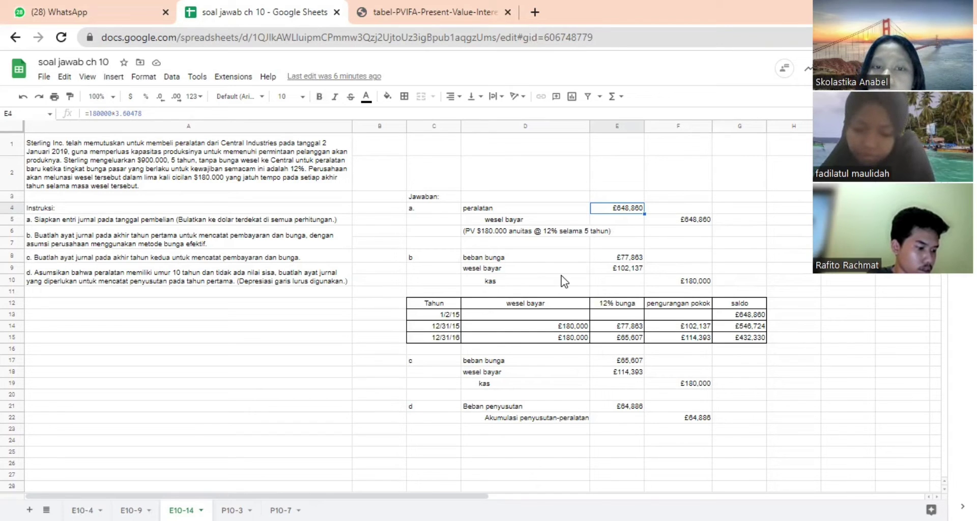
pyautogui.click(609, 257)
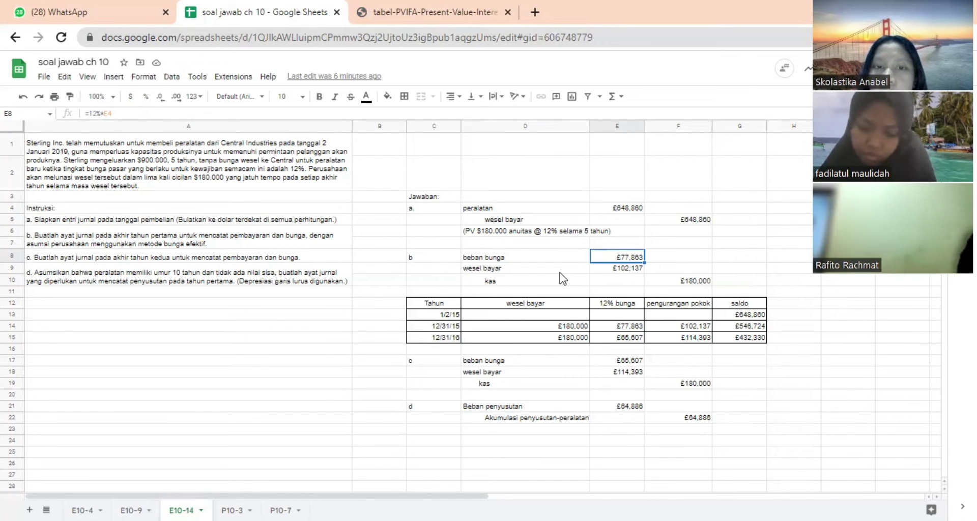
pyautogui.press('Down')
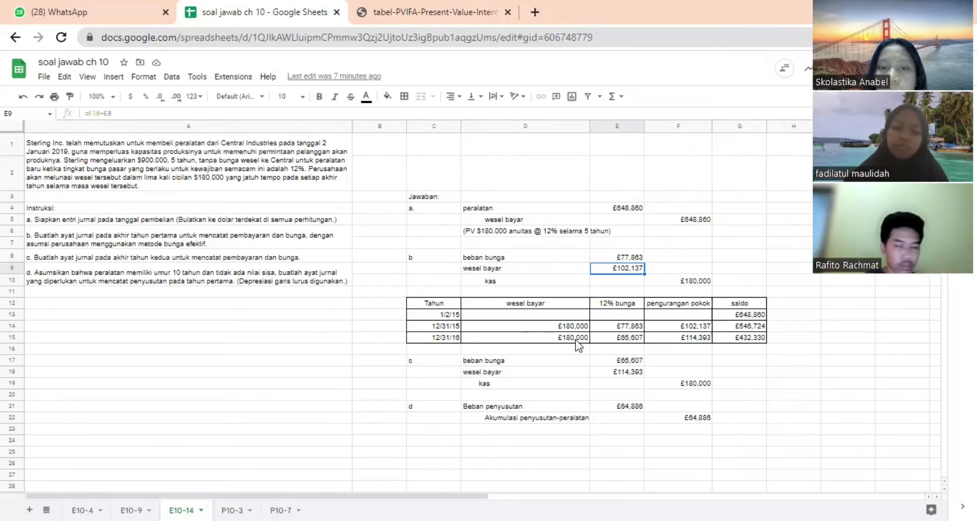
# Inspect the 12/31/15 row of the note schedule: interest, principal reduction and balance formulas, relating them to part b's wesel bayar entry
pyautogui.click(448, 316)
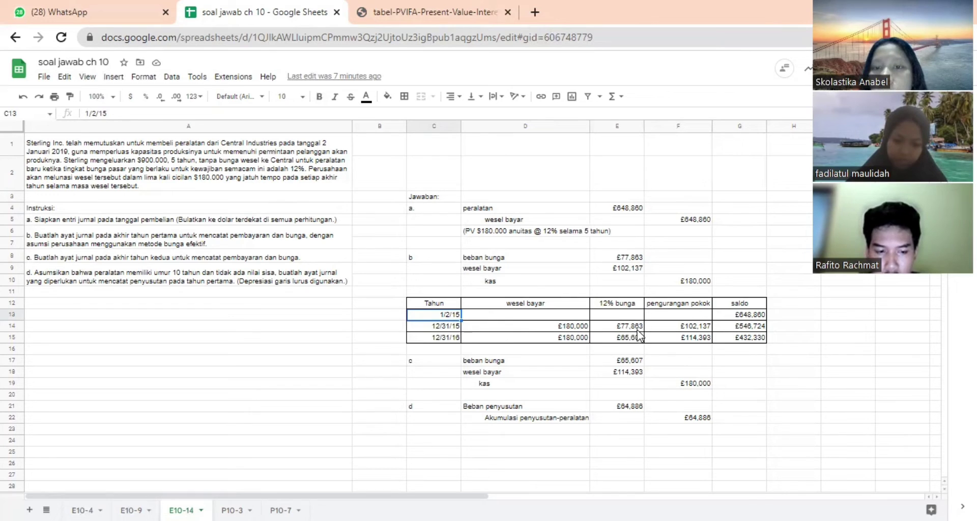
pyautogui.click(637, 328)
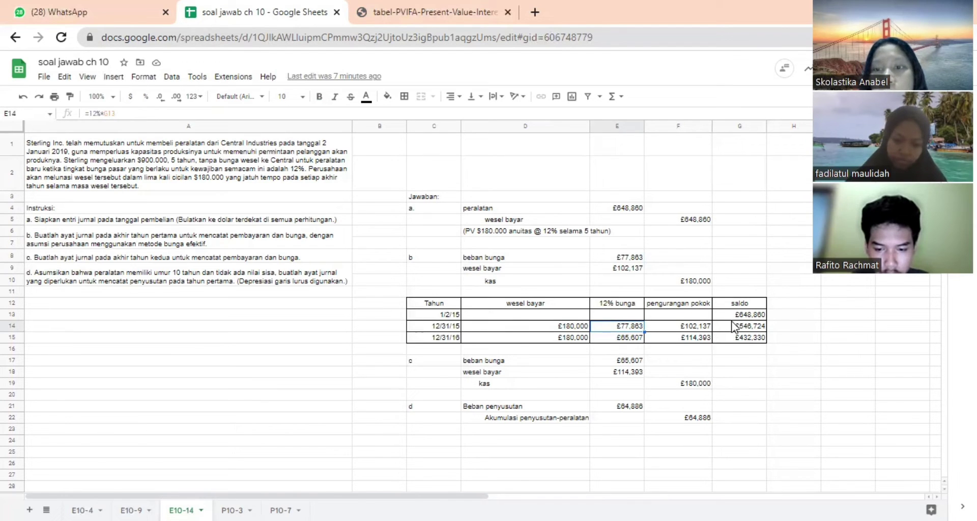
pyautogui.click(686, 328)
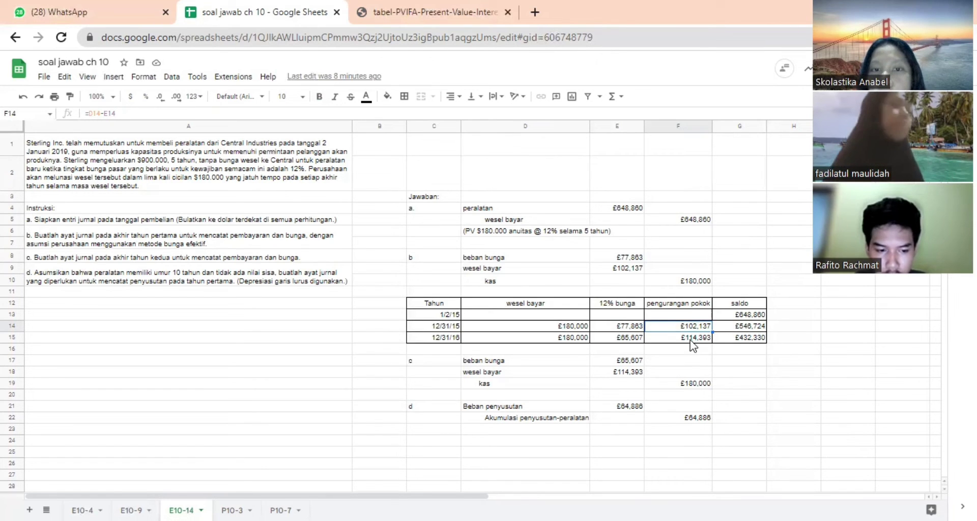
pyautogui.click(539, 271)
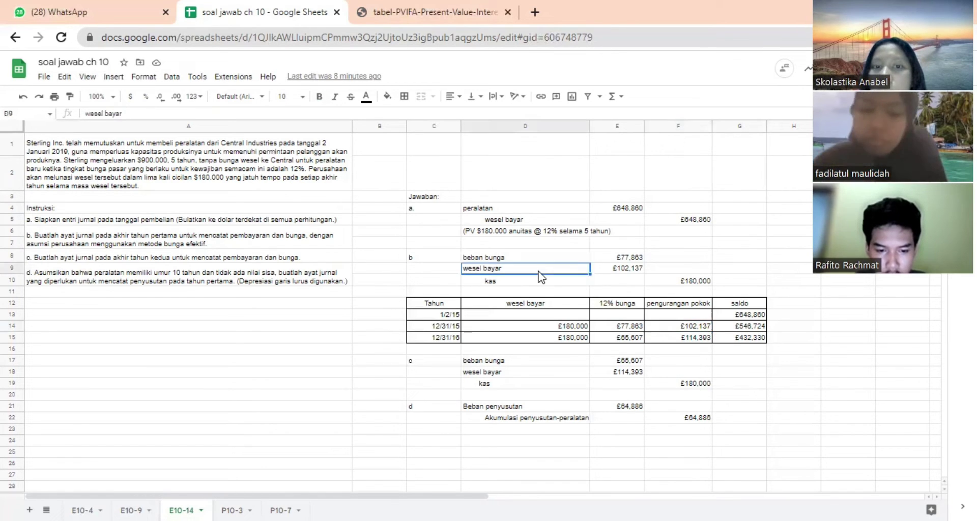
pyautogui.click(733, 328)
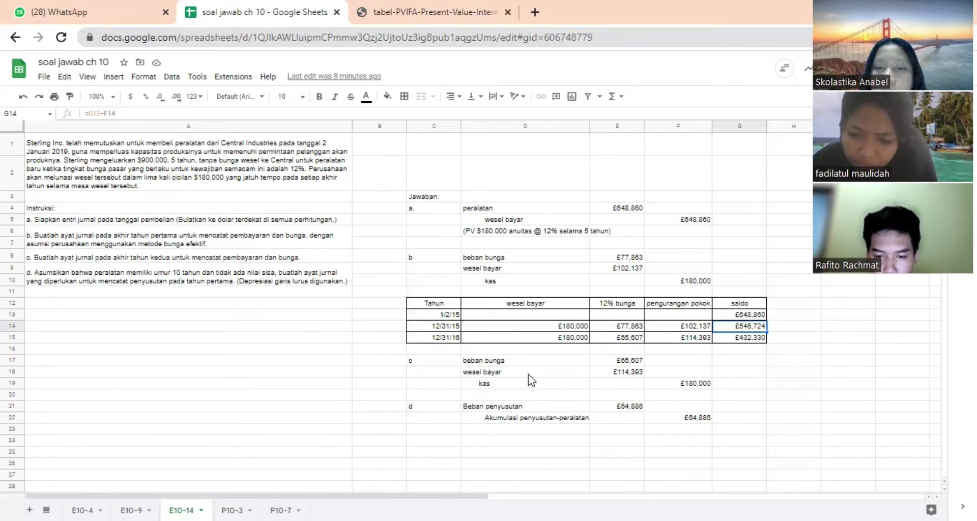
# Compare part c's beban bunga, wesel bayar and kas entries with the 12/31/16 row of the note schedule
pyautogui.click(628, 361)
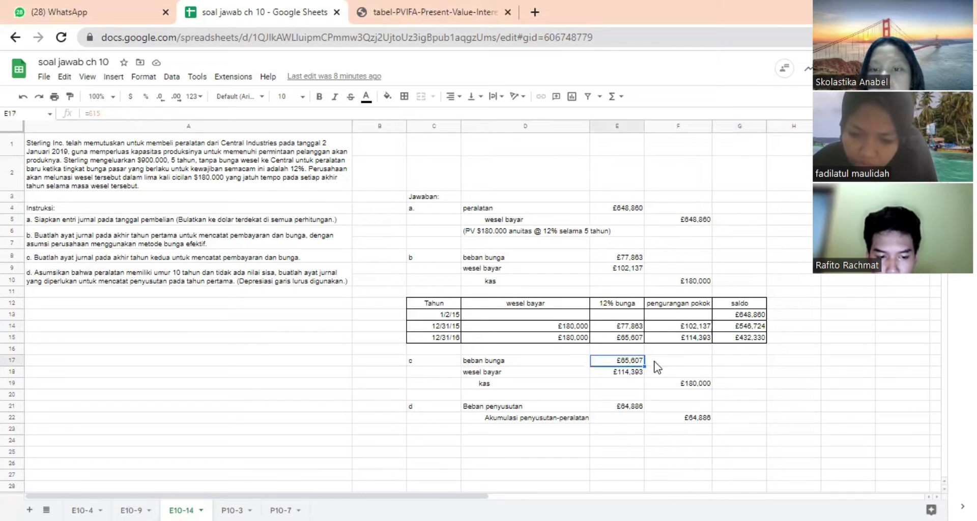
pyautogui.click(636, 341)
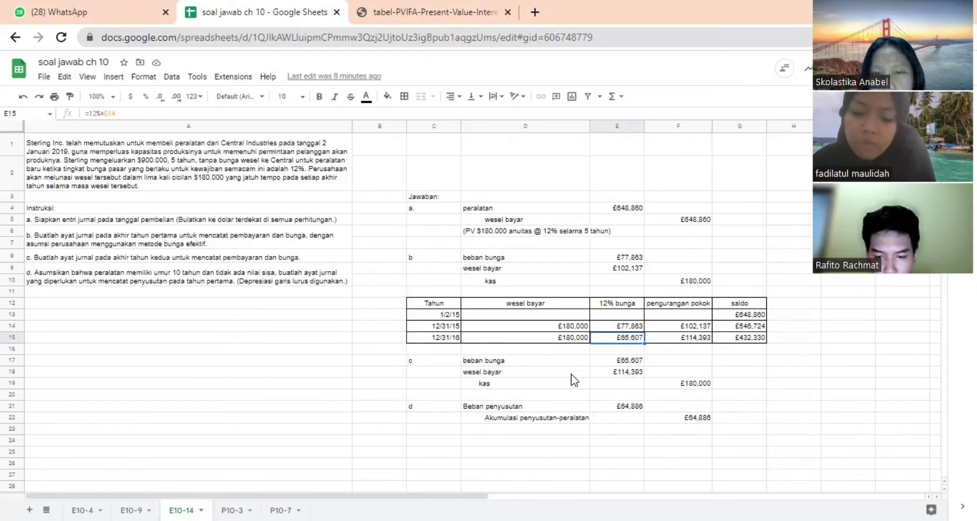
pyautogui.click(622, 372)
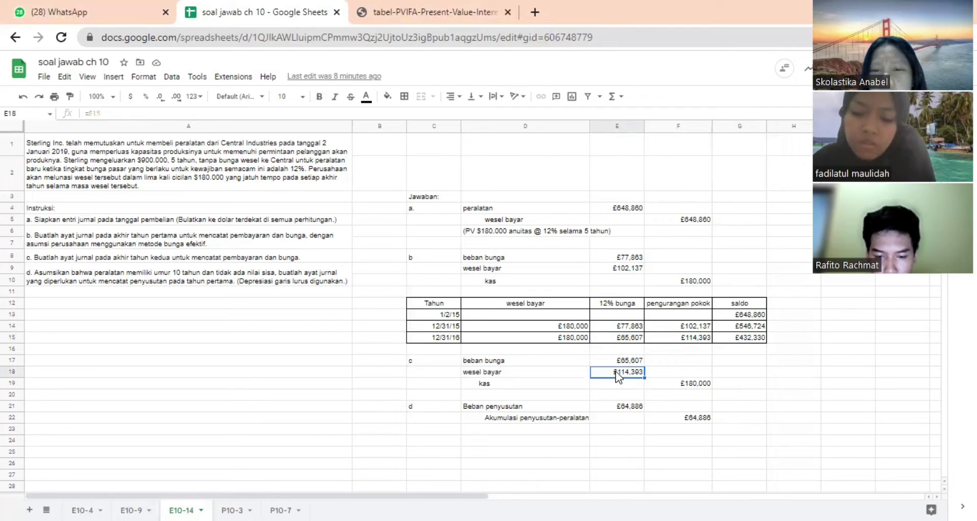
pyautogui.click(701, 339)
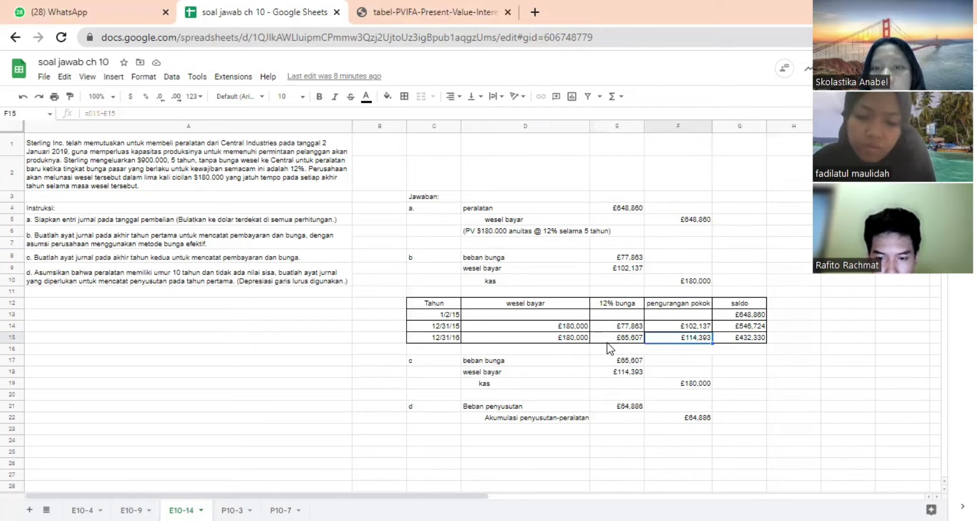
pyautogui.click(639, 338)
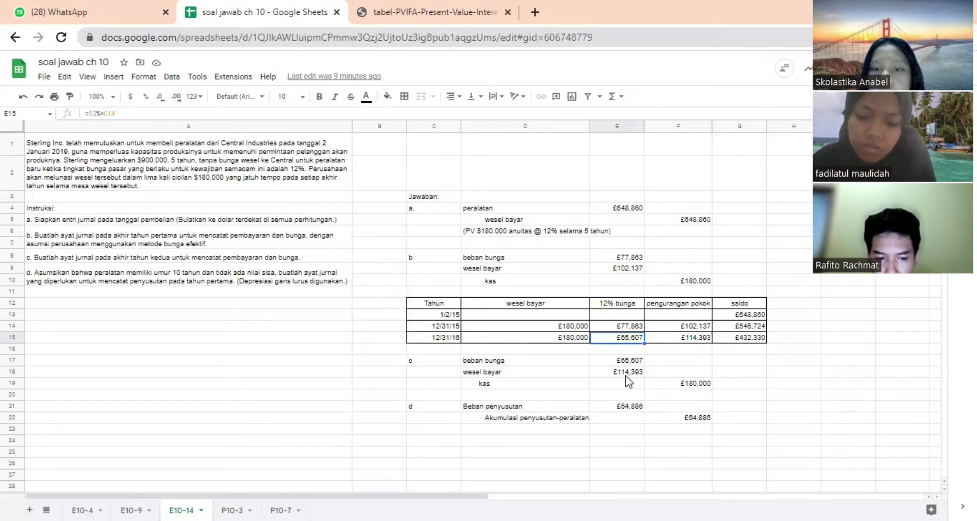
pyautogui.click(676, 386)
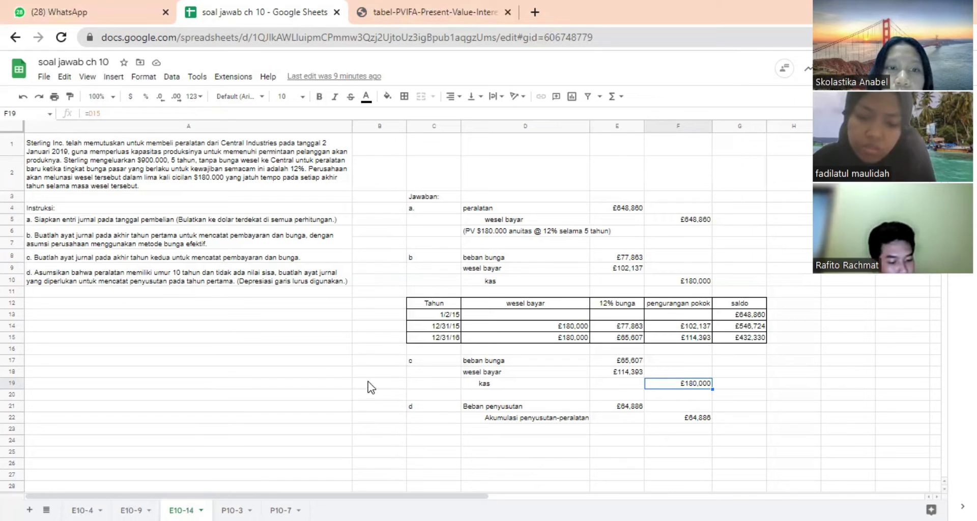
# Inspect part d's beban penyusutan formula and the part a equipment cost it is based on
pyautogui.click(609, 408)
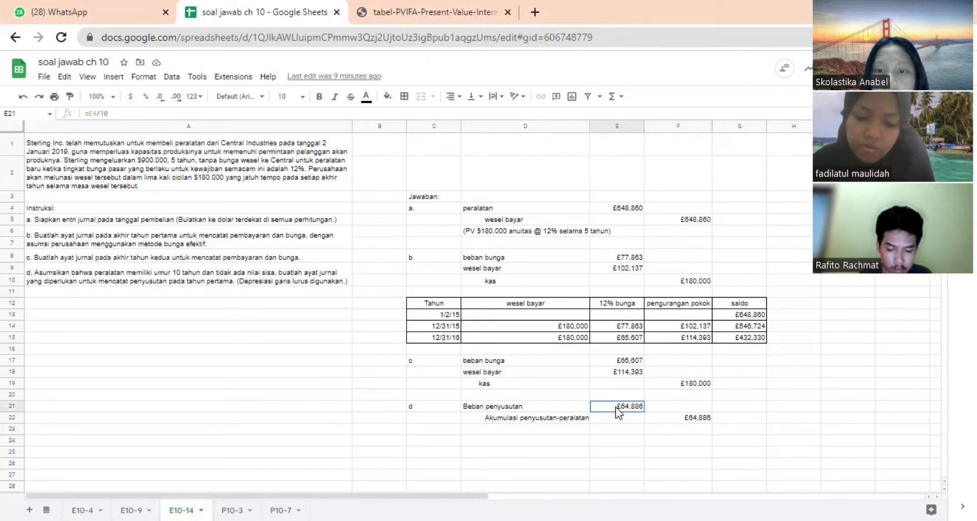
pyautogui.click(658, 407)
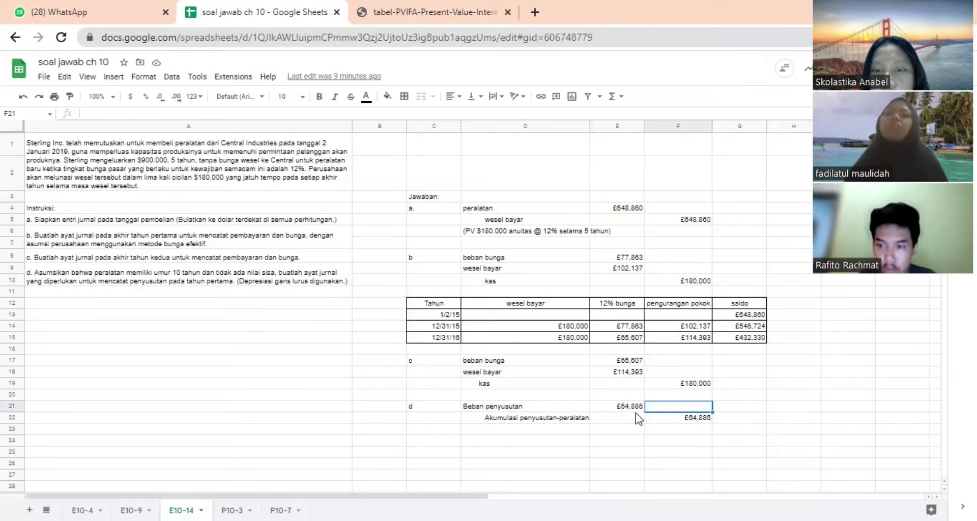
pyautogui.click(636, 206)
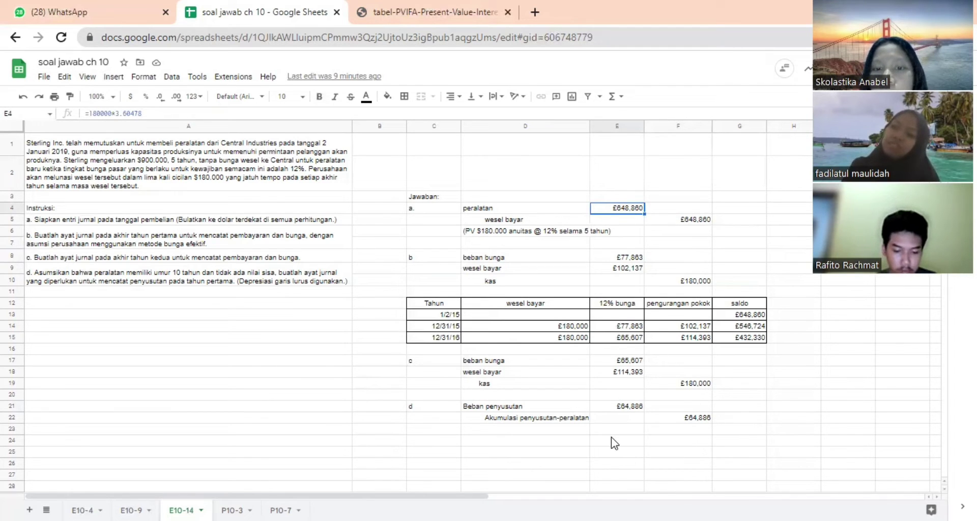
pyautogui.click(636, 408)
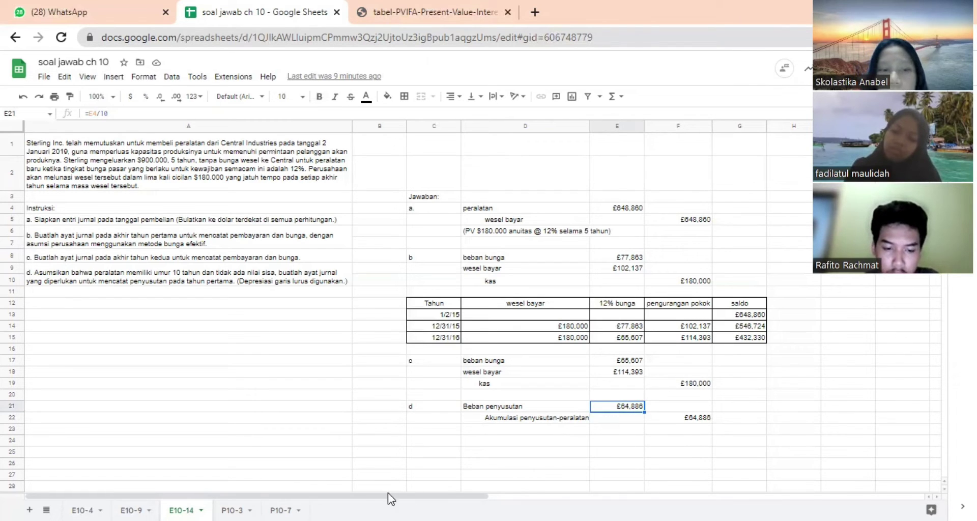
# Open the P10-3 sheet and go up to the problem statement in its first rows
pyautogui.hotkey('ctrl', 'pagedown')
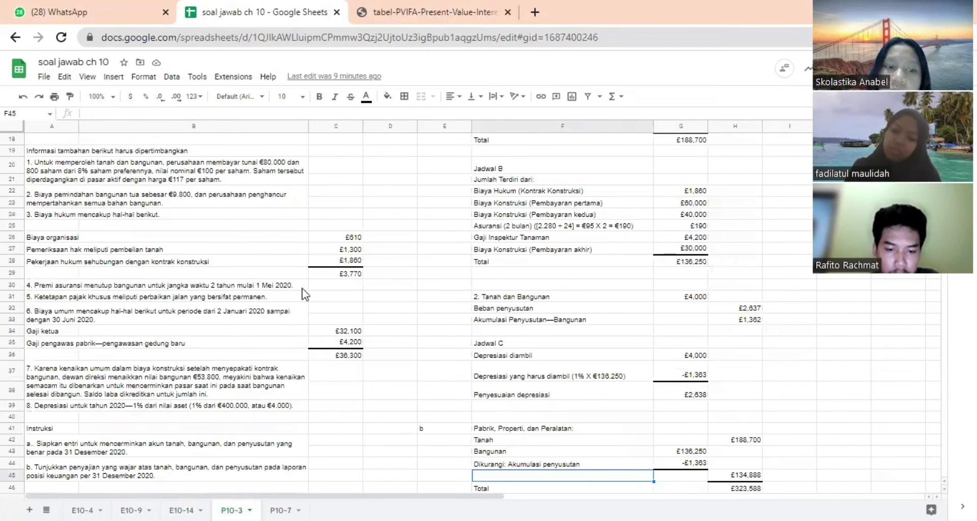
pyautogui.click(232, 251)
pyautogui.press('Up')
pyautogui.press('Up')
pyautogui.press('Up')
pyautogui.press('Up')
pyautogui.press('Up')
pyautogui.press('Up')
pyautogui.press('Up')
pyautogui.press('Up')
pyautogui.press('Up')
pyautogui.press('Up')
pyautogui.press('Up')
pyautogui.press('Up')
pyautogui.press('Up')
pyautogui.press('Up')
pyautogui.press('Up')
pyautogui.press('Up')
pyautogui.press('Up')
pyautogui.press('Up')
pyautogui.press('Up')
pyautogui.press('Up')
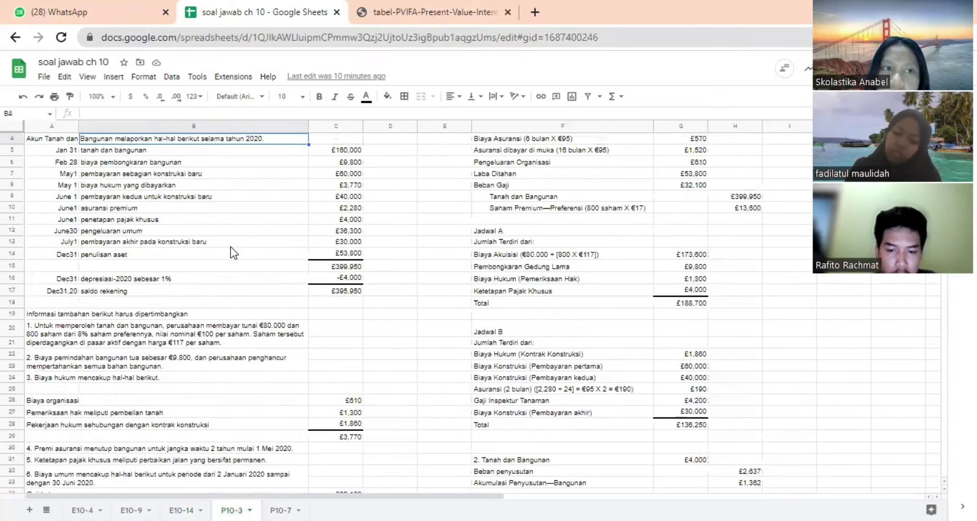
pyautogui.press('Up')
pyautogui.press('Up')
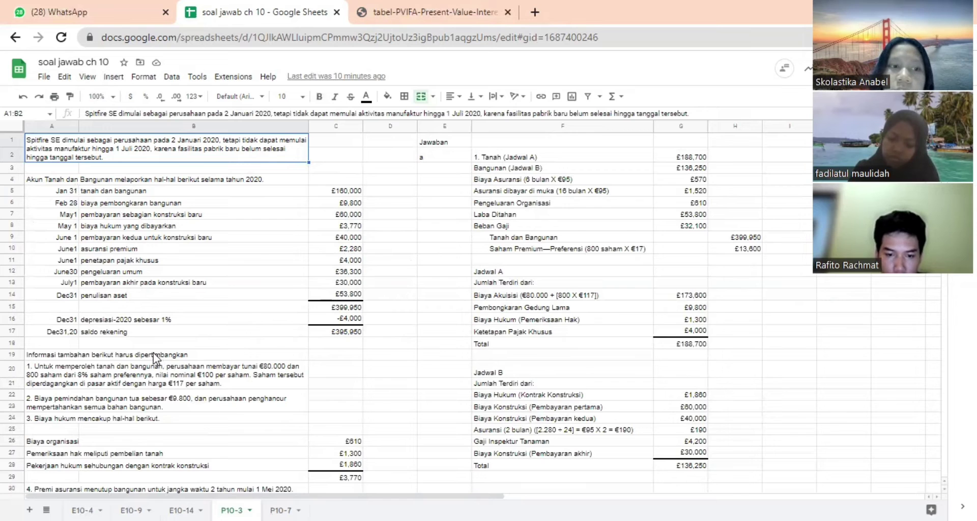
# Read the additional information on the P10-3 sheet, from item 1 in row 20 down to item 8 in row 39
pyautogui.click(261, 368)
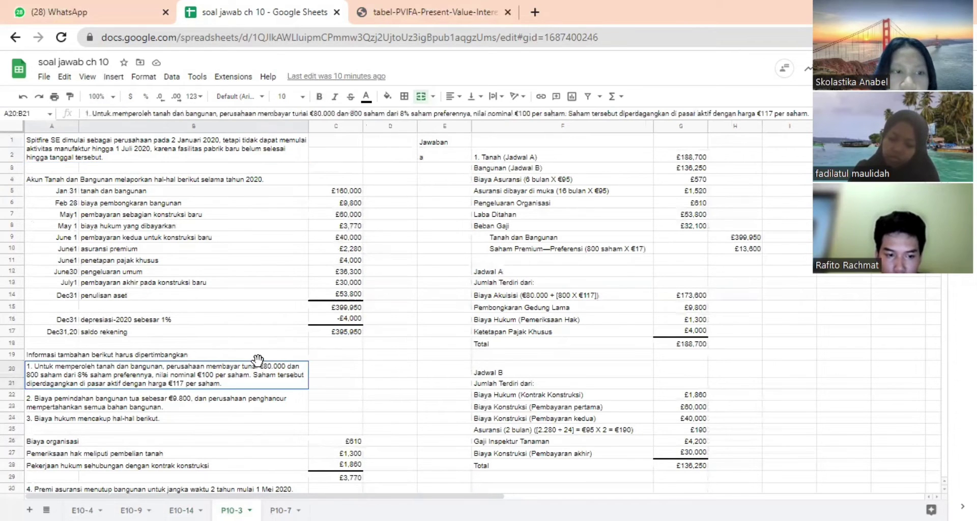
pyautogui.click(328, 373)
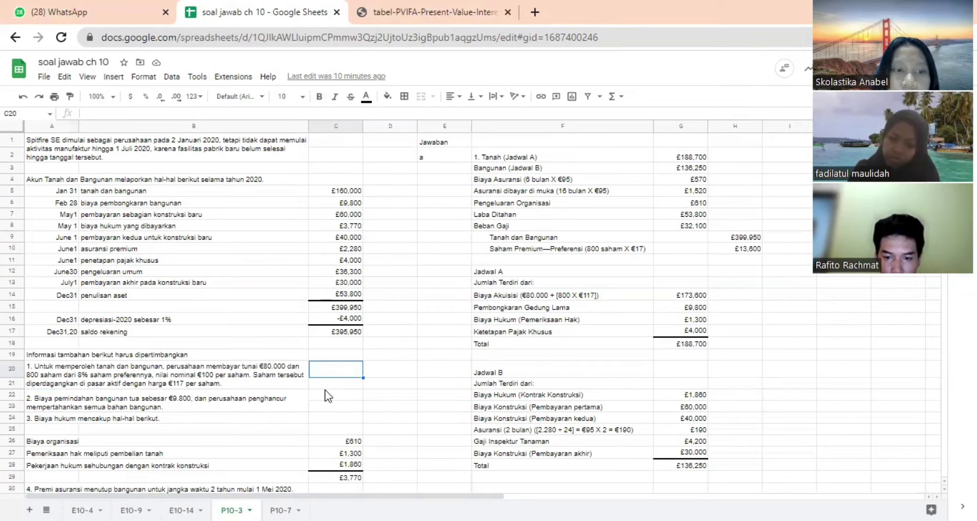
pyautogui.click(325, 389)
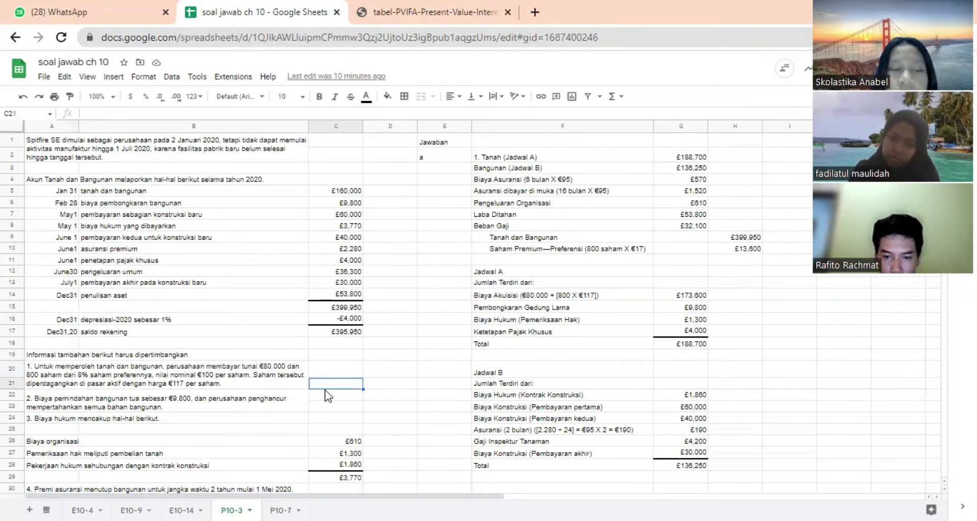
pyautogui.press('Down')
pyautogui.press('Down')
pyautogui.press('Down')
pyautogui.press('Down')
pyautogui.press('Down')
pyautogui.press('Down')
pyautogui.press('Down')
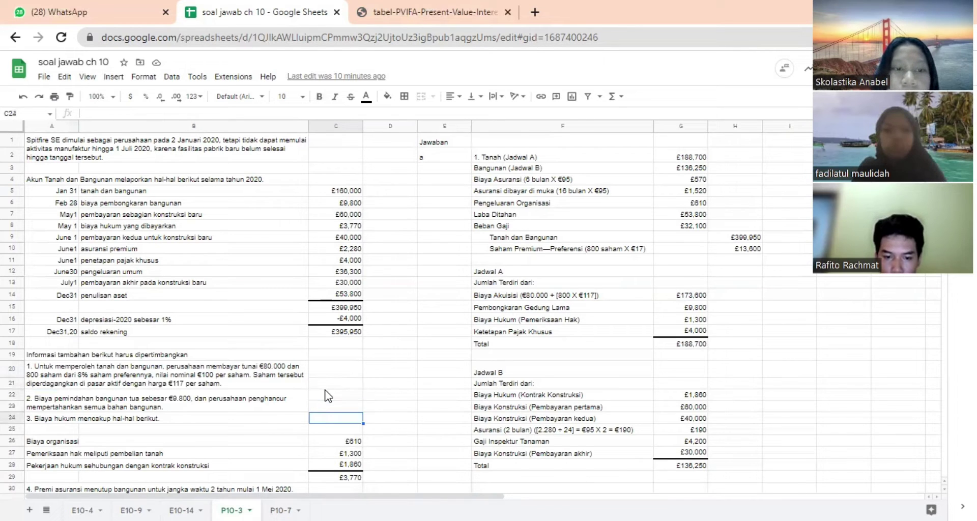
pyautogui.press('Down')
pyautogui.press('Down')
pyautogui.press('Down')
pyautogui.press('Down')
pyautogui.press('Down')
pyautogui.press('Down')
pyautogui.press('Down')
pyautogui.press('Down')
pyautogui.press('Down')
pyautogui.press('Down')
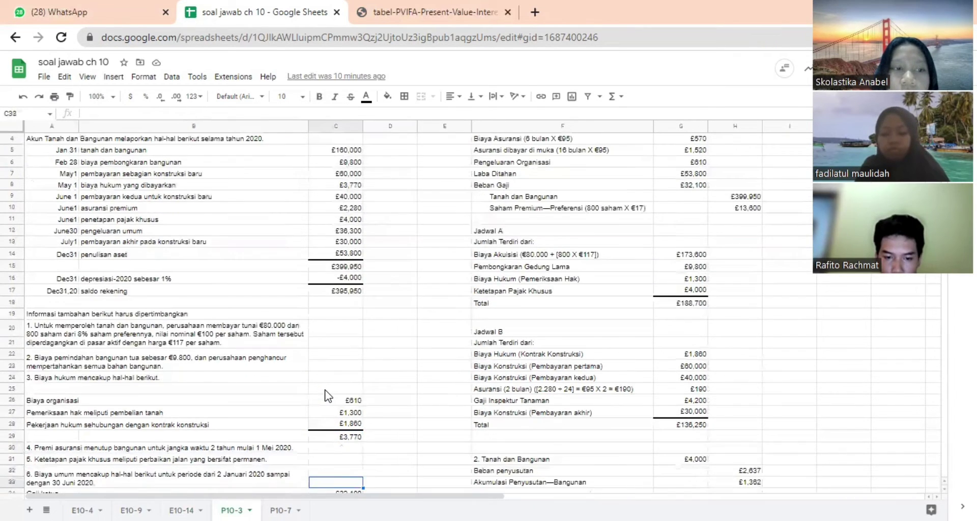
pyautogui.press('Down')
pyautogui.press('Down')
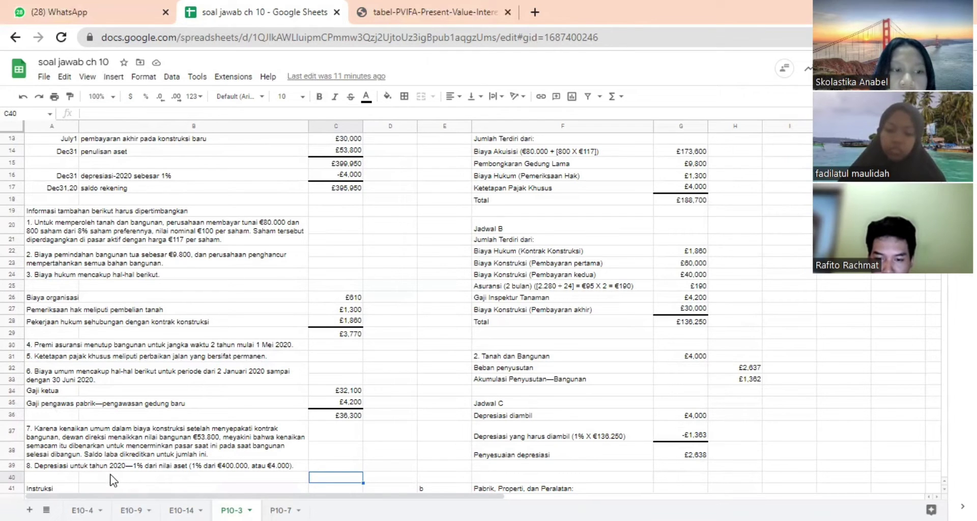
# Read item 8 on 2020 depreciation and instructions a and b below it on the P10-3 sheet
pyautogui.click(61, 471)
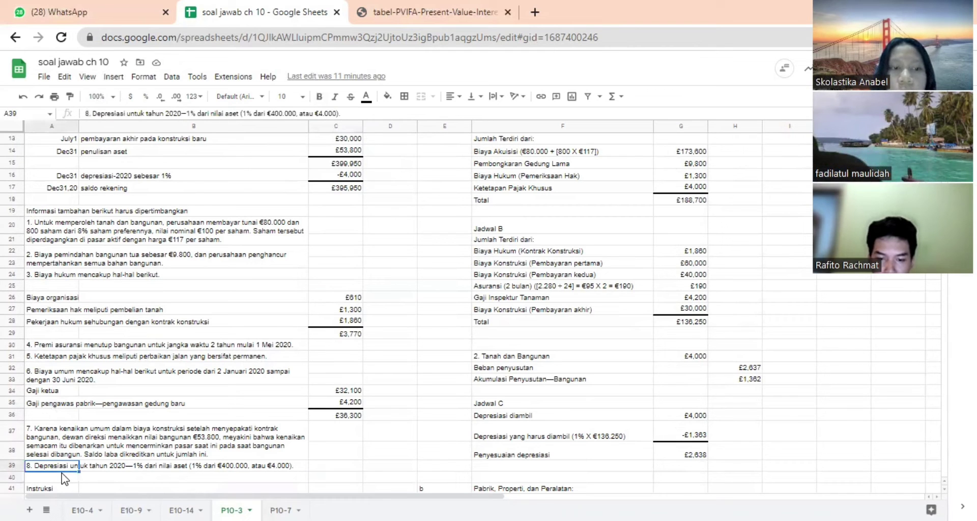
pyautogui.press('Down')
pyautogui.press('Down')
pyautogui.press('Down')
pyautogui.press('Down')
pyautogui.press('Down')
pyautogui.press('Down')
pyautogui.press('Down')
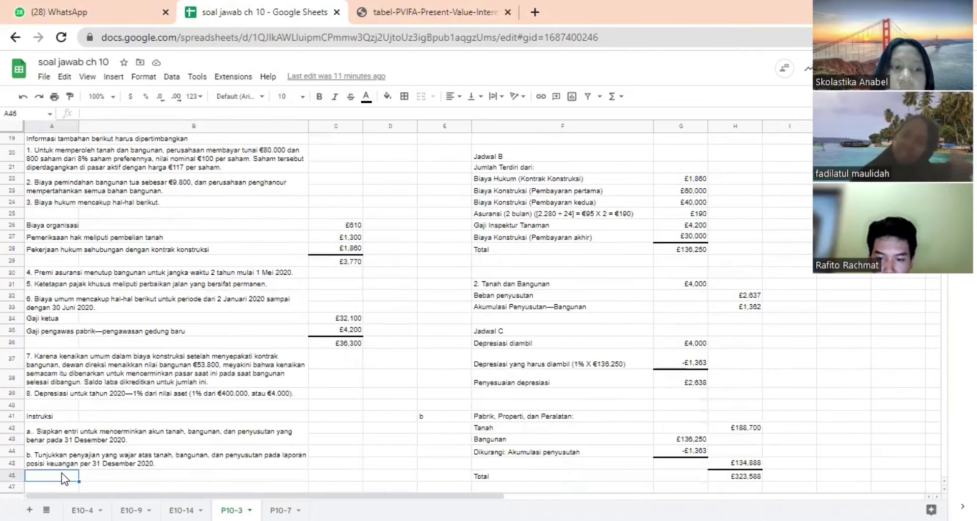
pyautogui.press('Up')
pyautogui.press('Up')
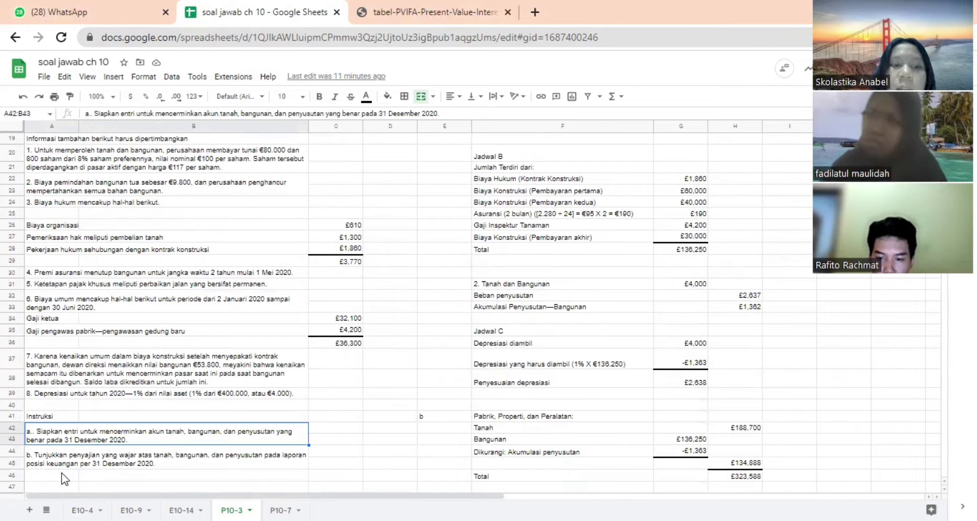
# Go up to part a under Jawaban in the first rows and inspect the Tanah (Jadwal A) amount
pyautogui.press('Right')
pyautogui.press('Right')
pyautogui.press('Right')
pyautogui.press('Right')
pyautogui.press('Right')
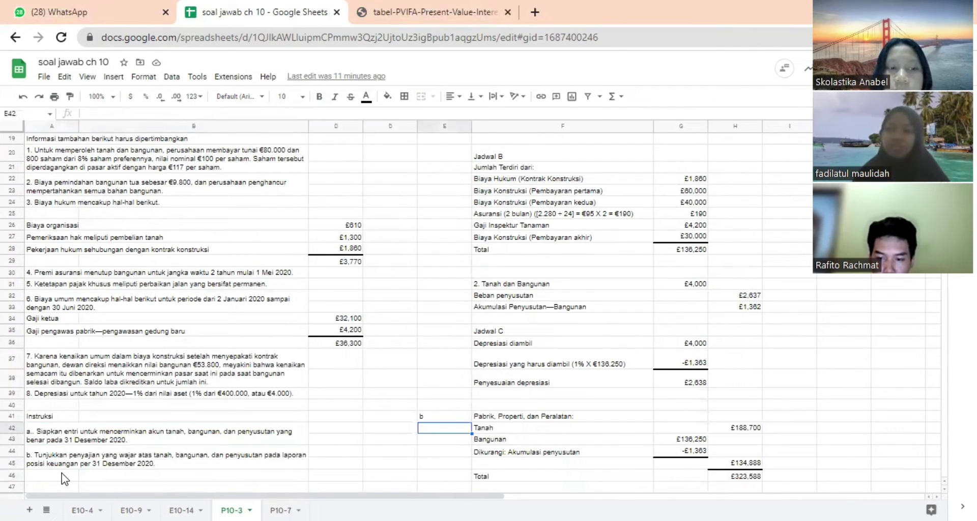
pyautogui.press('Up')
pyautogui.press('Up')
pyautogui.press('Up')
pyautogui.press('Up')
pyautogui.press('Up')
pyautogui.press('Up')
pyautogui.press('Up')
pyautogui.press('Up')
pyautogui.press('Up')
pyautogui.press('Up')
pyautogui.press('Up')
pyautogui.press('Up')
pyautogui.press('Up')
pyautogui.press('Up')
pyautogui.press('Up')
pyautogui.press('Up')
pyautogui.press('Up')
pyautogui.press('Up')
pyautogui.press('Up')
pyautogui.press('Up')
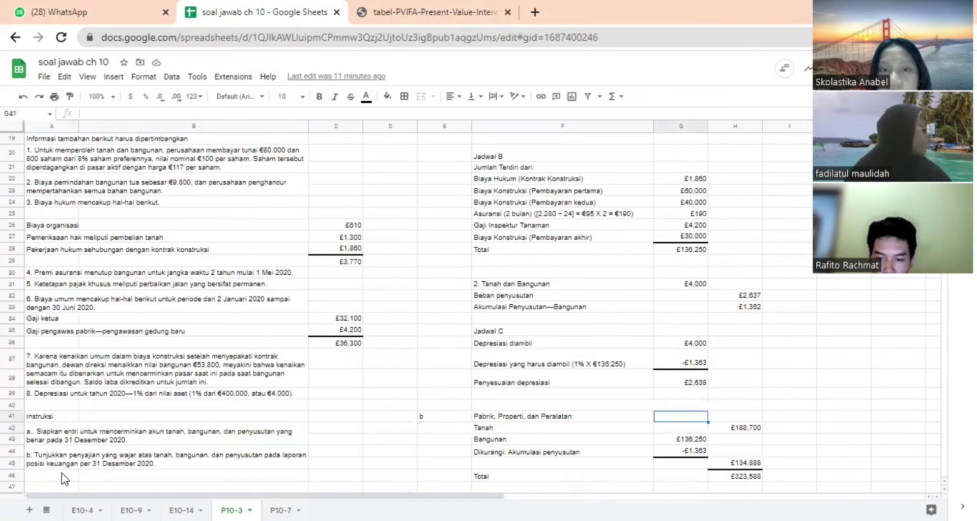
pyautogui.press('Up')
pyautogui.press('Up')
pyautogui.press('Up')
pyautogui.press('Up')
pyautogui.press('Up')
pyautogui.press('Up')
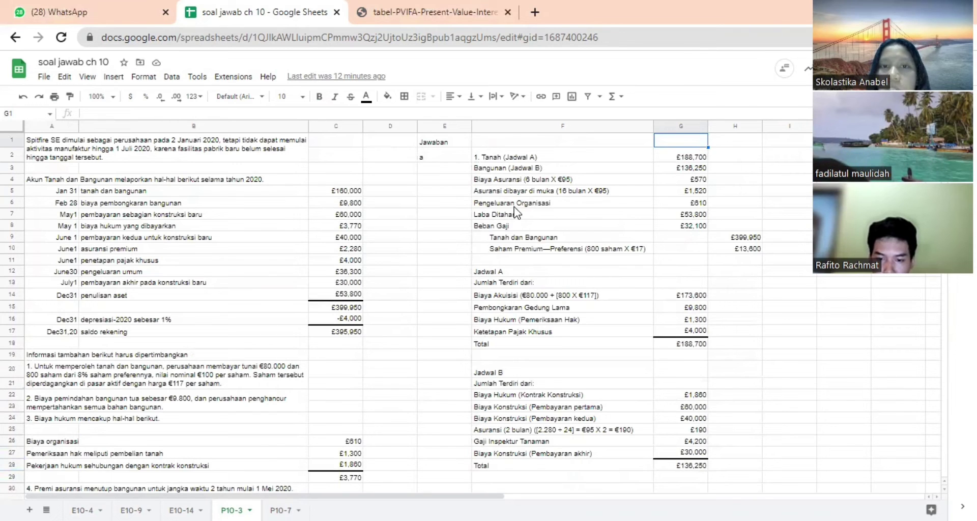
pyautogui.click(533, 160)
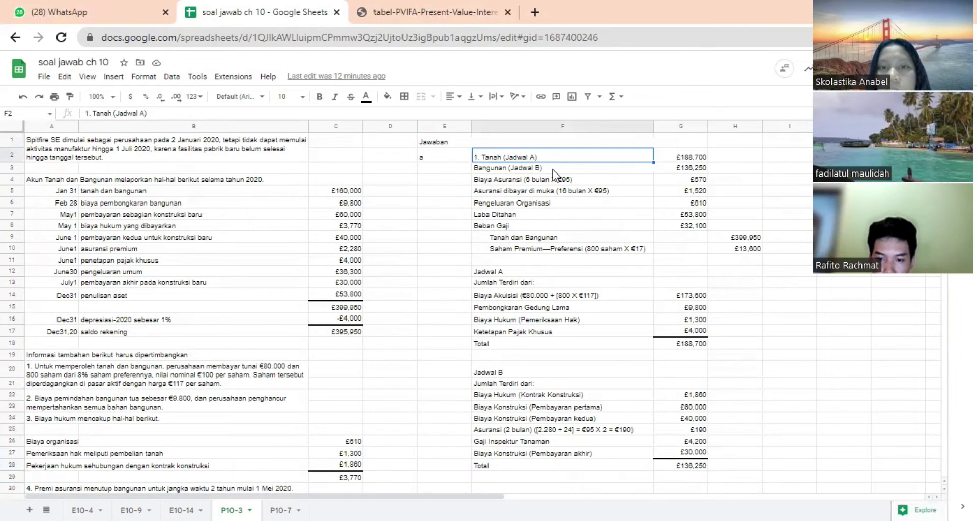
pyautogui.click(667, 156)
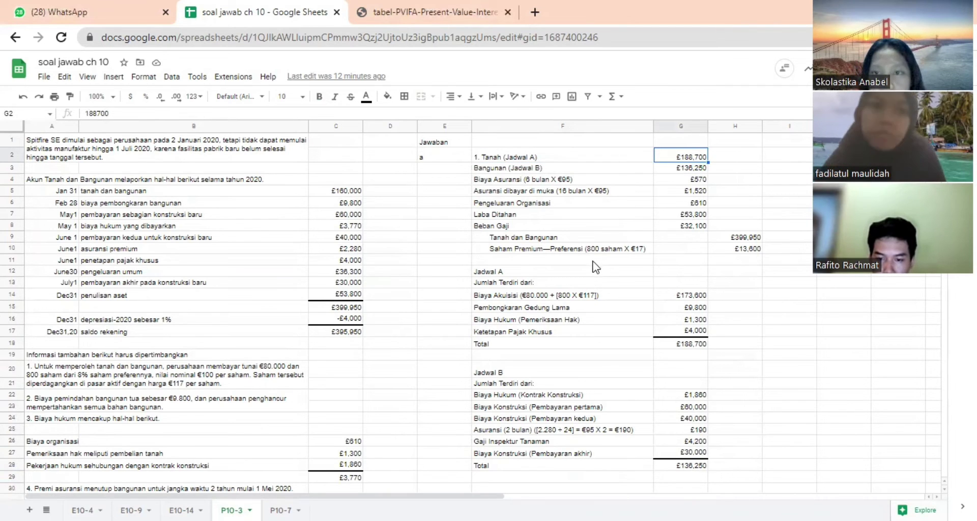
# Trace Jadwal A's acquisition and demolition costs to item 1 and the Feb 28 biaya pembongkaran bangunan row, ending at its total
pyautogui.click(506, 299)
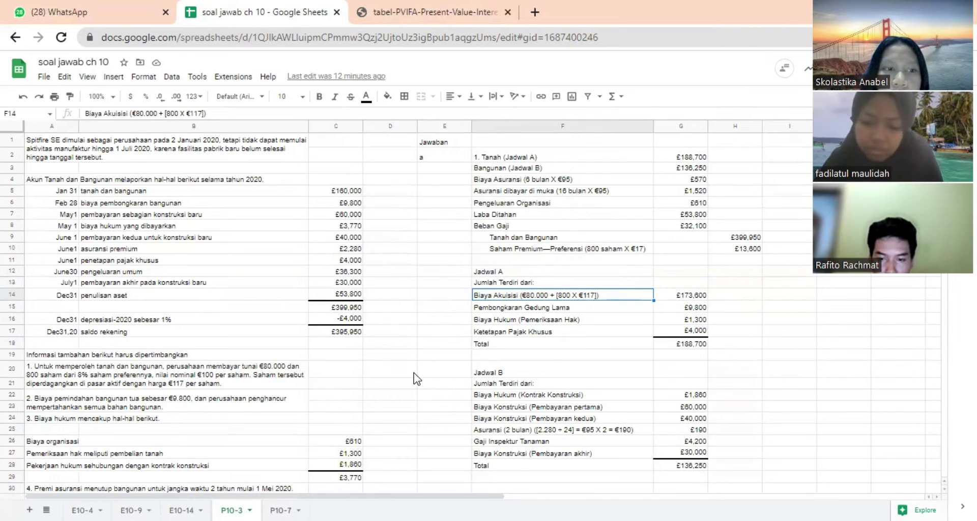
pyautogui.click(253, 386)
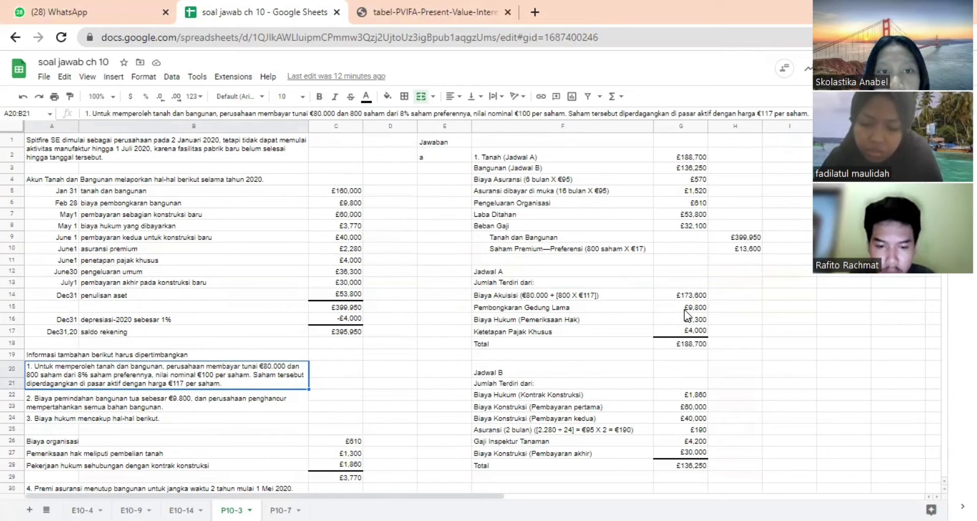
pyautogui.click(173, 204)
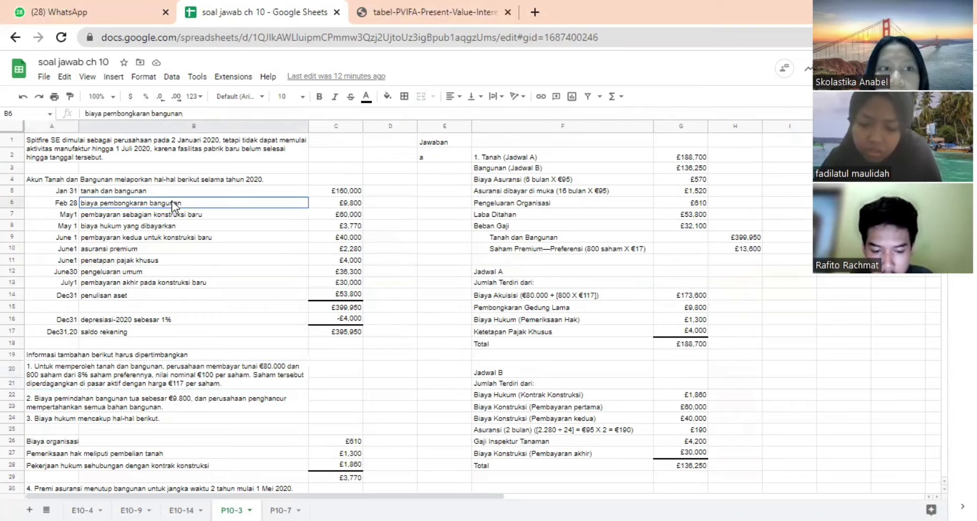
pyautogui.click(344, 206)
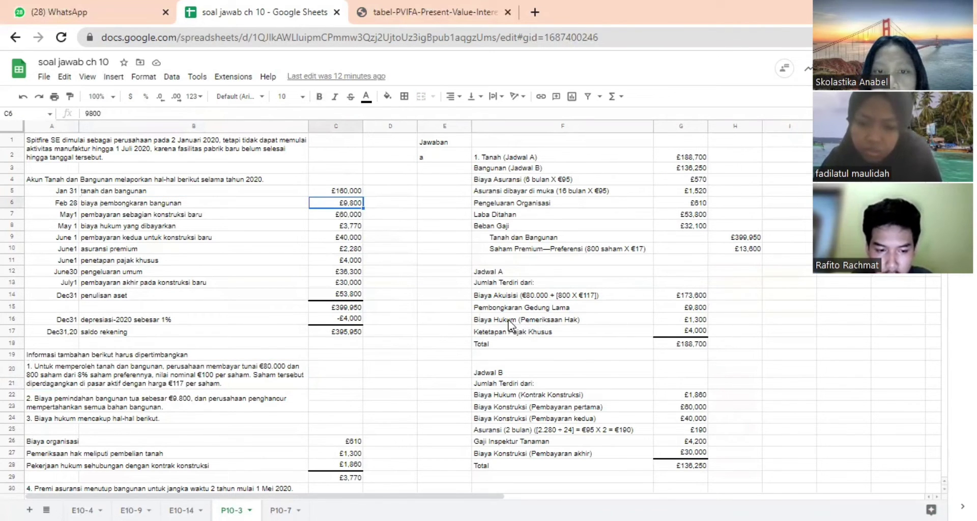
pyautogui.click(702, 348)
# Go through Jadwal B's legal, construction and insurance cost lines that make up the building amount
pyautogui.click(666, 386)
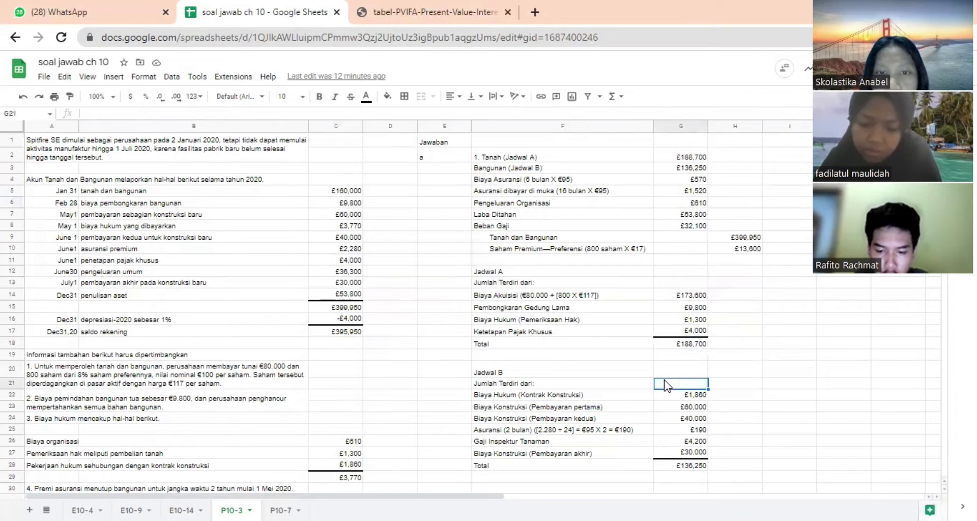
pyautogui.press('Down')
pyautogui.press('Down')
pyautogui.press('Down')
pyautogui.press('Down')
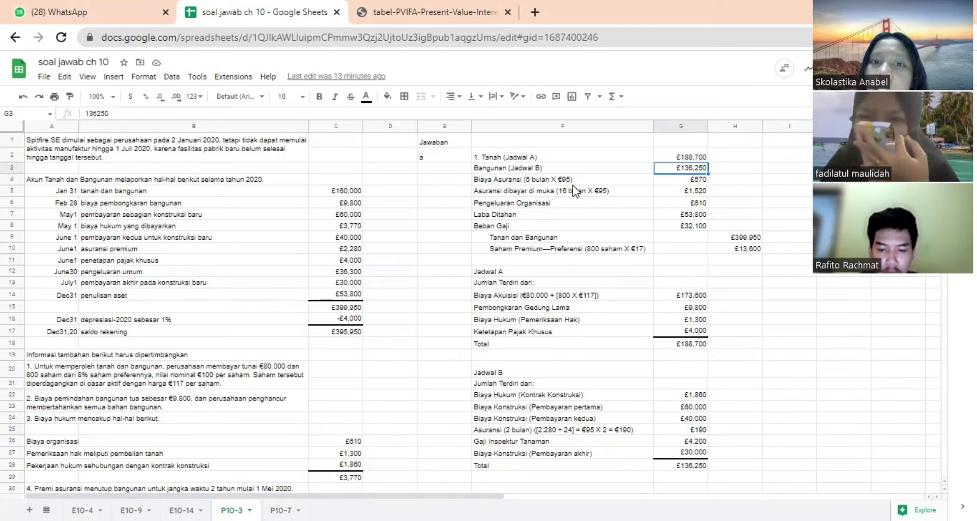
# Inspect part a's Biaya Asuransi (6 bulan) and Asuransi dibayar di muka (16 bulan) entries
pyautogui.click(547, 182)
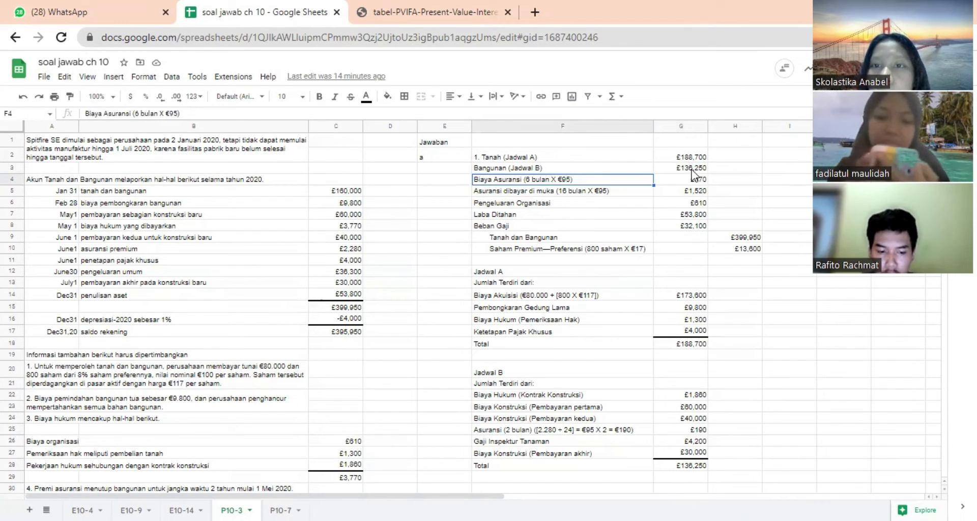
pyautogui.click(596, 194)
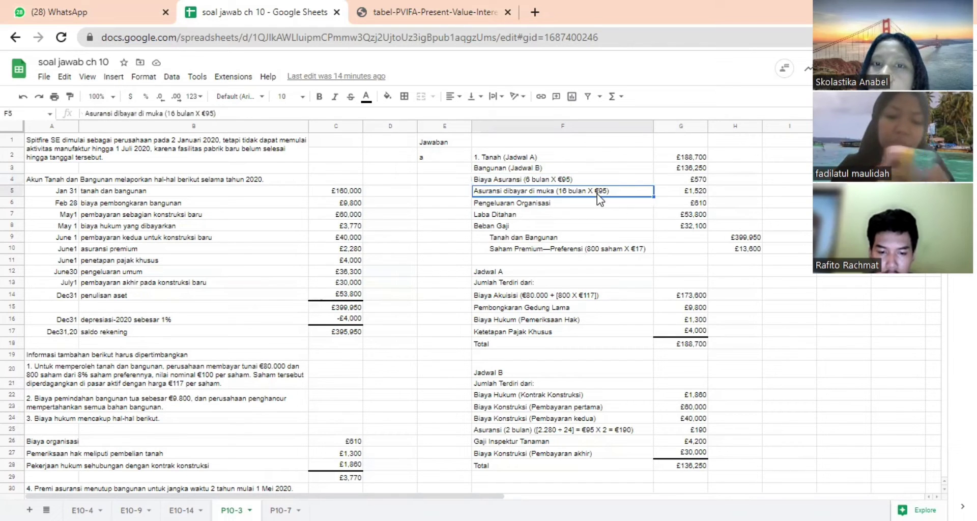
pyautogui.click(687, 195)
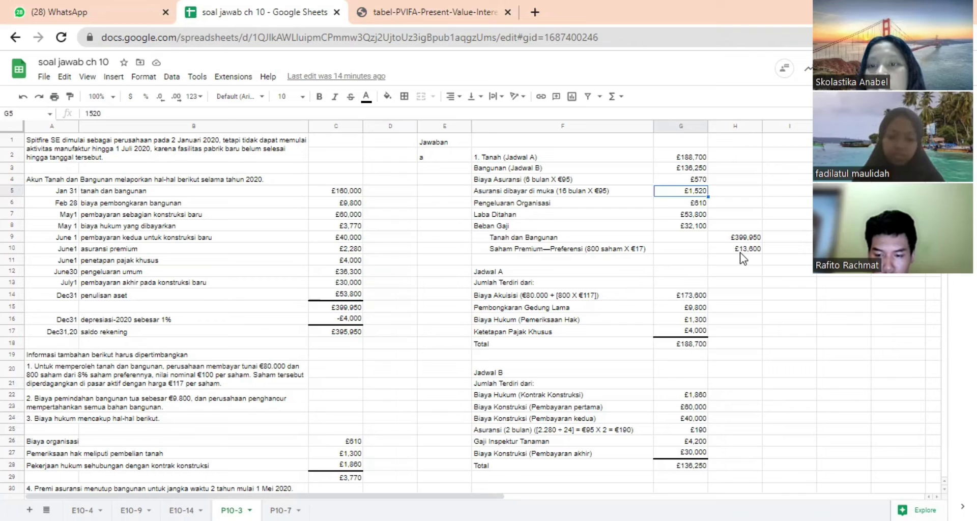
# Go down to entry 2, Tanah dan Bangunan, and examine Jadwal C's depreciation adjustment, including the 1% depreciation line
pyautogui.click(718, 298)
pyautogui.press('Down')
pyautogui.press('Down')
pyautogui.press('Down')
pyautogui.press('Down')
pyautogui.press('Down')
pyautogui.press('Down')
pyautogui.press('Down')
pyautogui.press('Down')
pyautogui.press('Down')
pyautogui.press('Down')
pyautogui.press('Down')
pyautogui.press('Down')
pyautogui.press('Down')
pyautogui.press('Down')
pyautogui.press('Down')
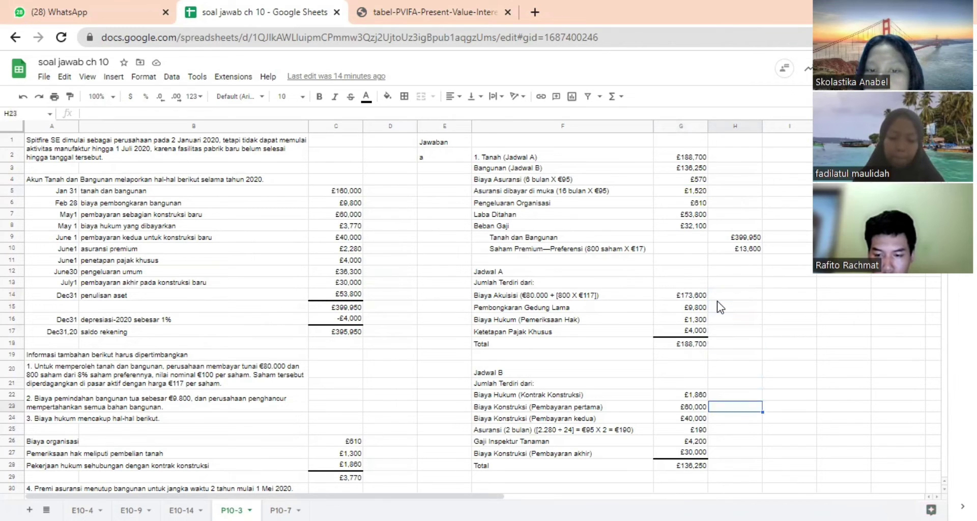
pyautogui.press('Down')
pyautogui.press('Down')
pyautogui.press('Down')
pyautogui.press('Down')
pyautogui.press('Down')
pyautogui.press('Down')
pyautogui.press('Down')
pyautogui.press('Down')
pyautogui.press('Down')
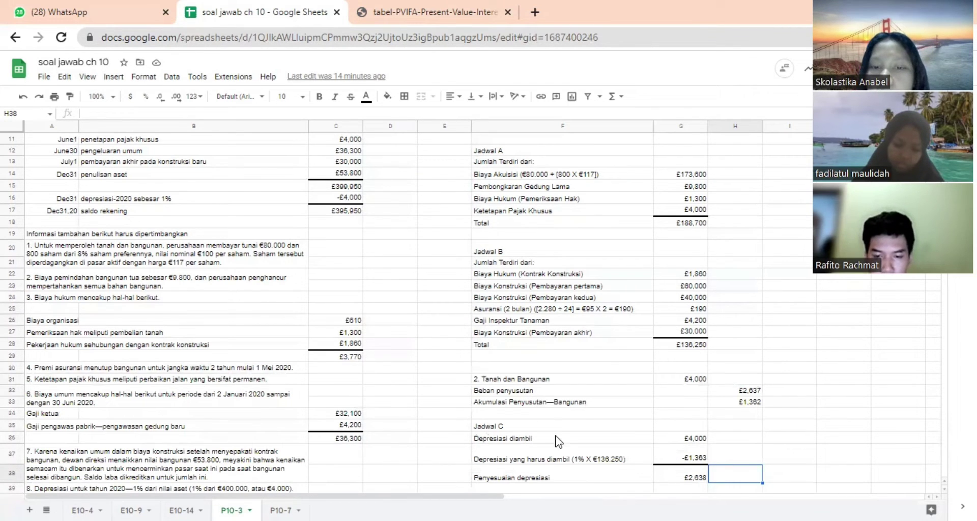
pyautogui.click(609, 448)
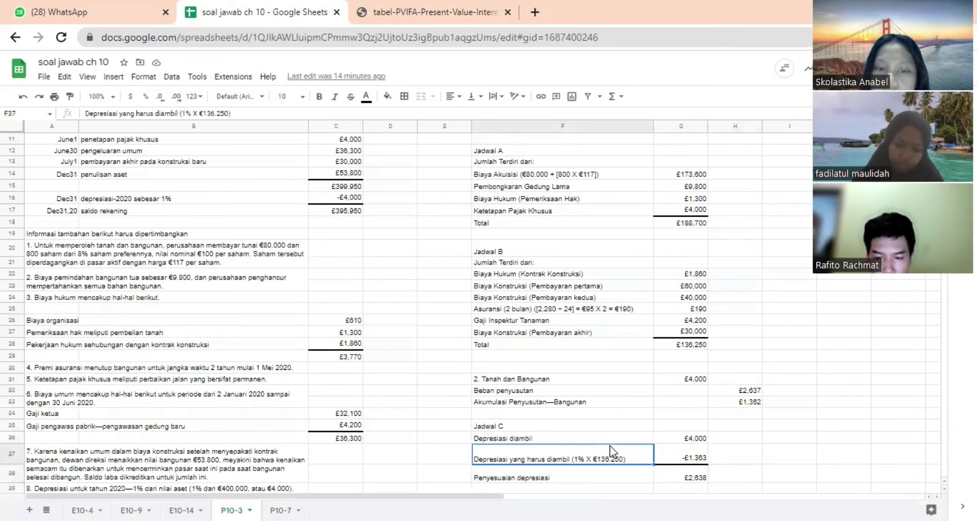
# Read part b's Pabrik, Properti, dan Peralatan presentation and inspect the formula for the net building amount in H45
pyautogui.press('Down')
pyautogui.press('Down')
pyautogui.press('Down')
pyautogui.press('Down')
pyautogui.press('Down')
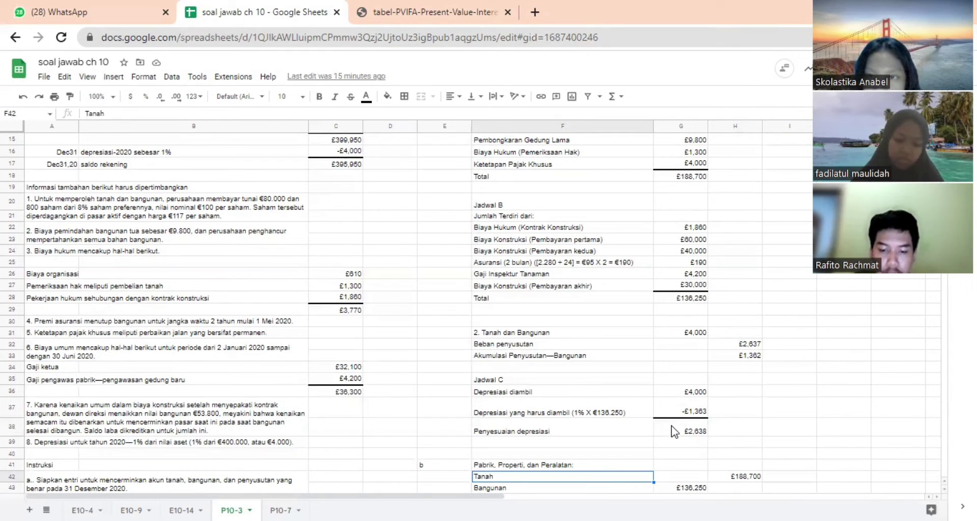
pyautogui.press('Down')
pyautogui.press('Down')
pyautogui.press('Down')
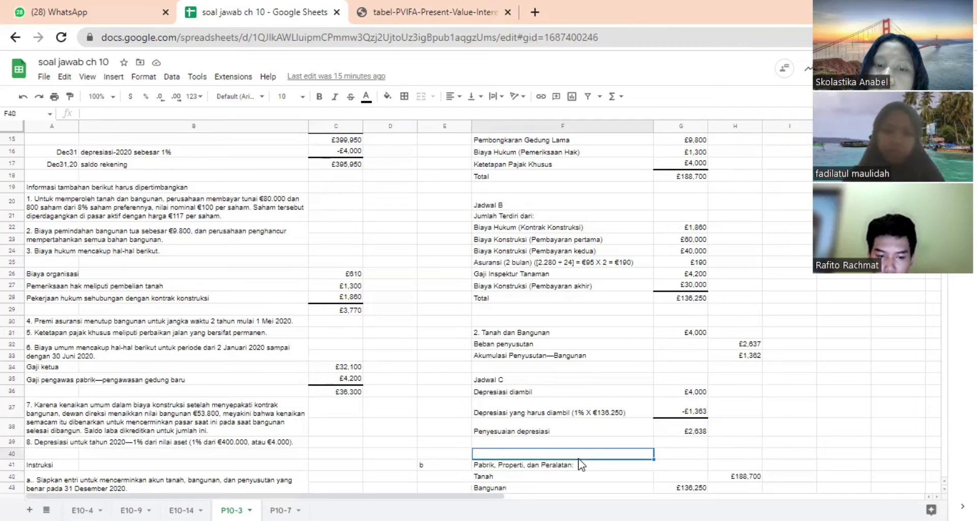
pyautogui.press('Down')
pyautogui.press('Down')
pyautogui.press('Down')
pyautogui.press('Down')
pyautogui.press('Down')
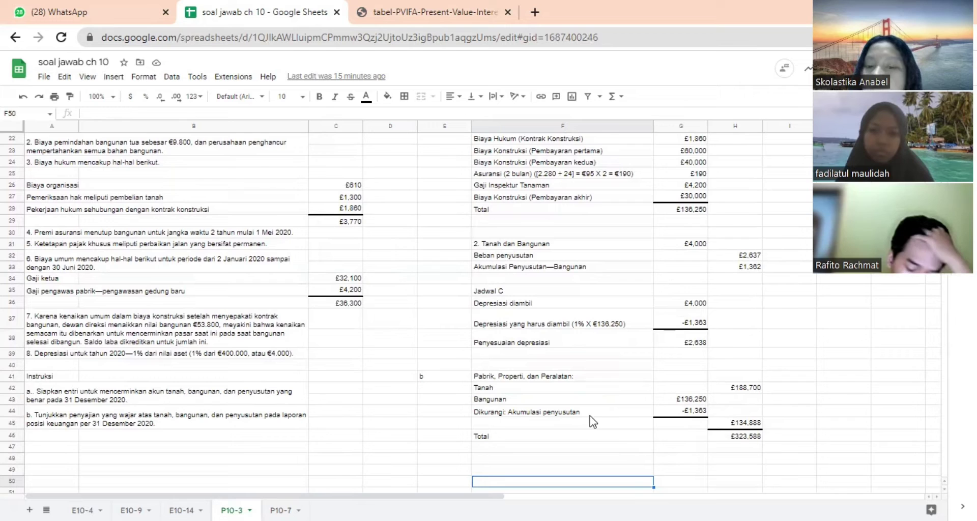
pyautogui.click(746, 425)
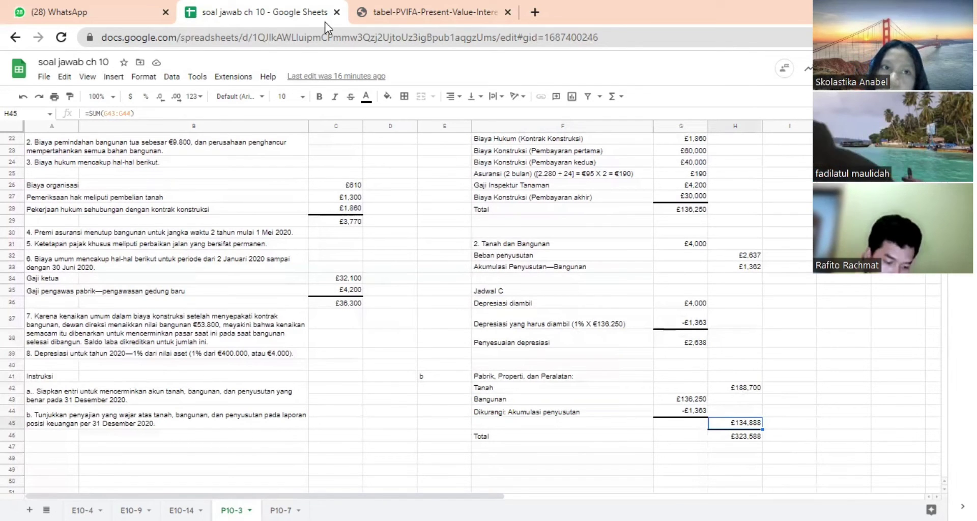
# Open the P10-7 sheet
pyautogui.click(281, 510)
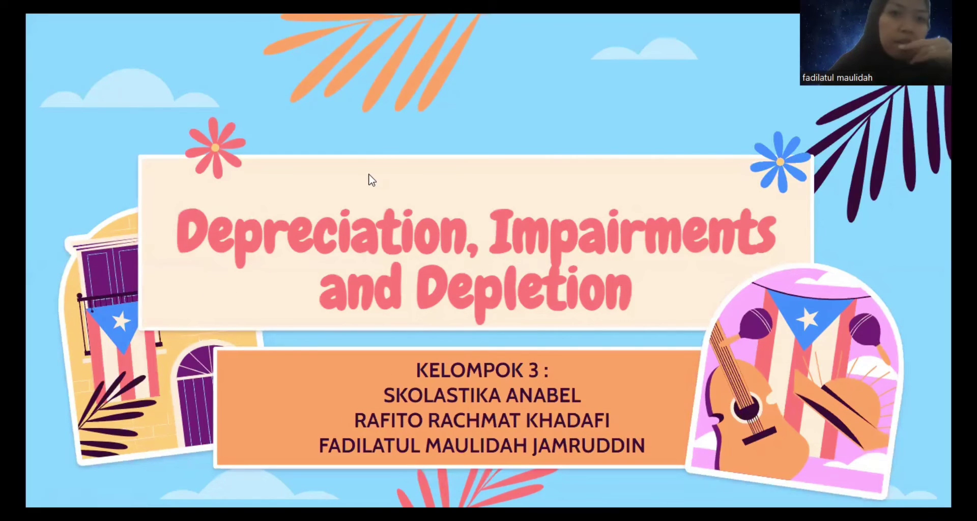
pyautogui.click(345, 223)
pyautogui.press('Left')
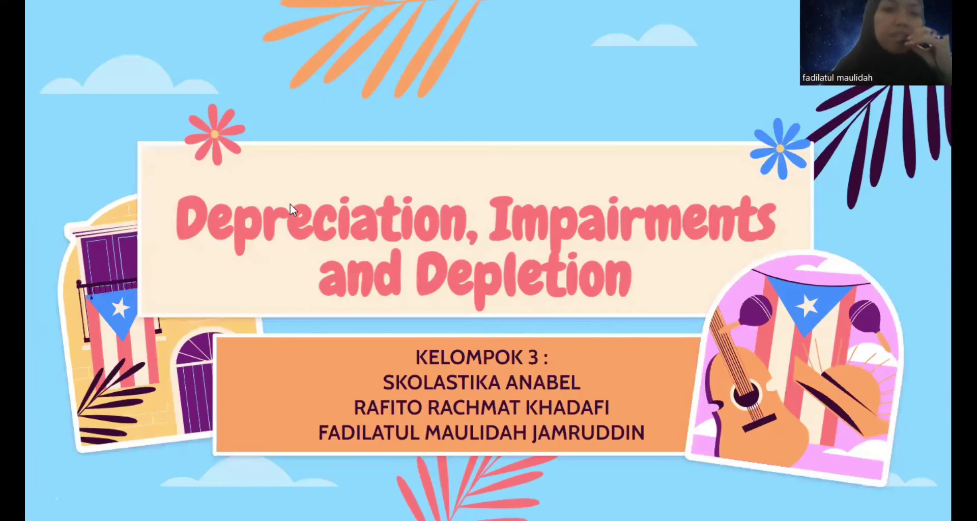